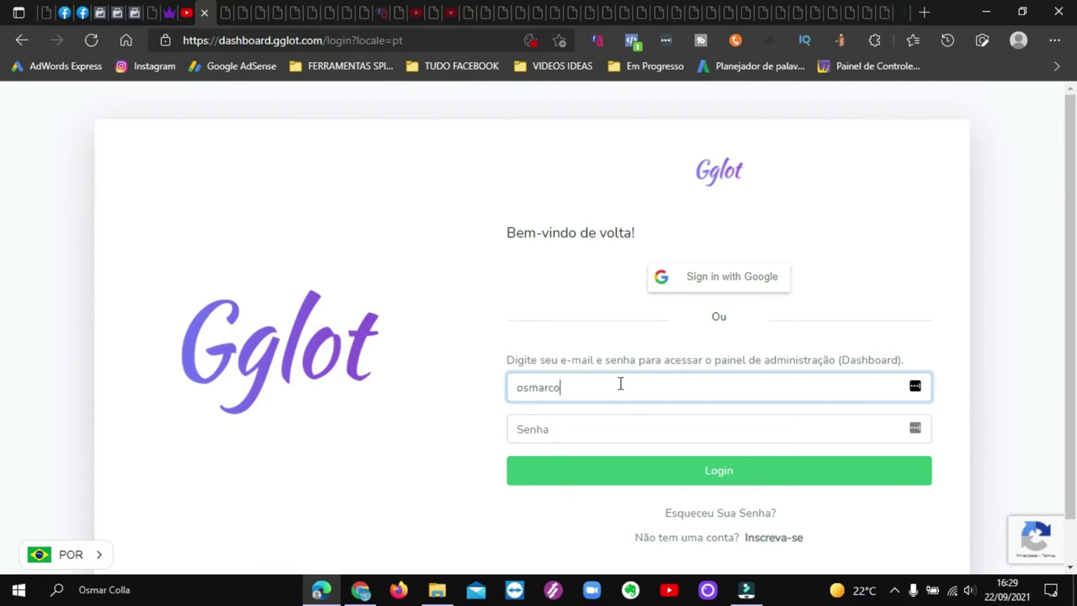
Log in to the Gglot account and look over the account menu options and the dashboard statistics
key("Return")
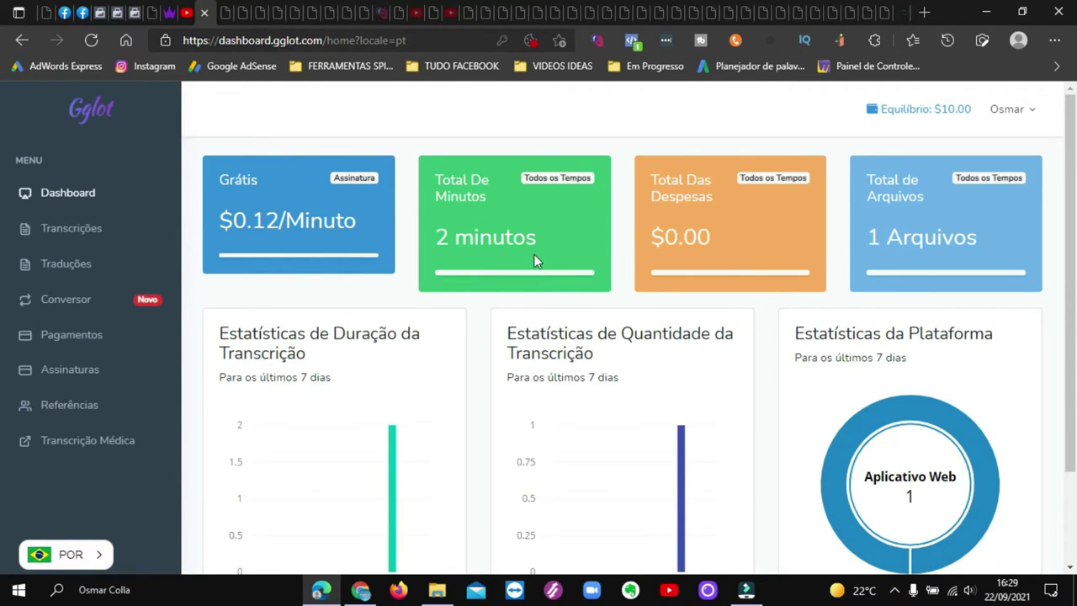
left_click(1032, 110)
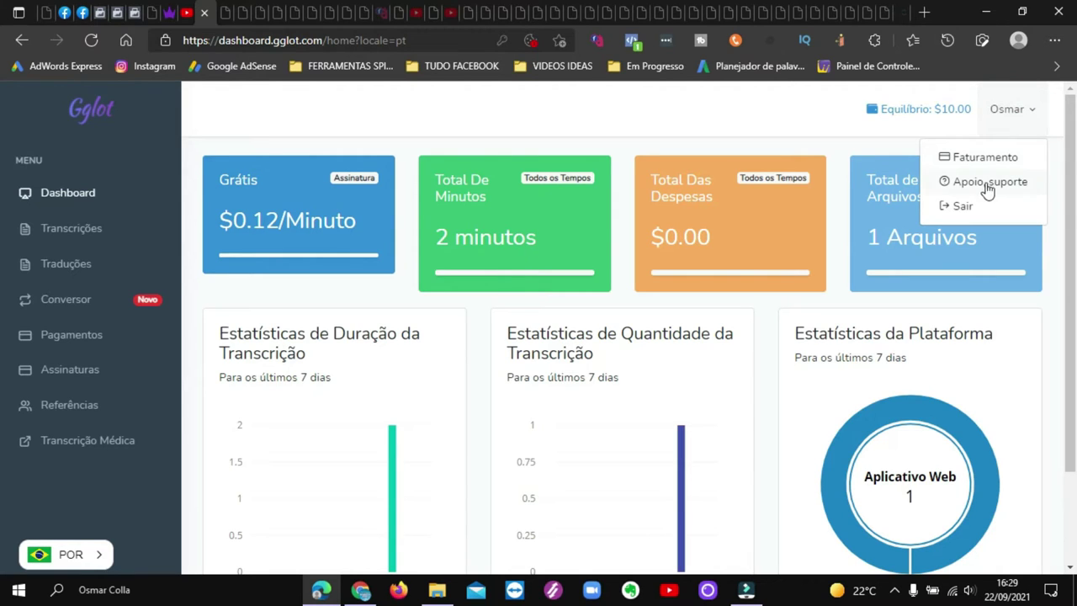
left_click(763, 119)
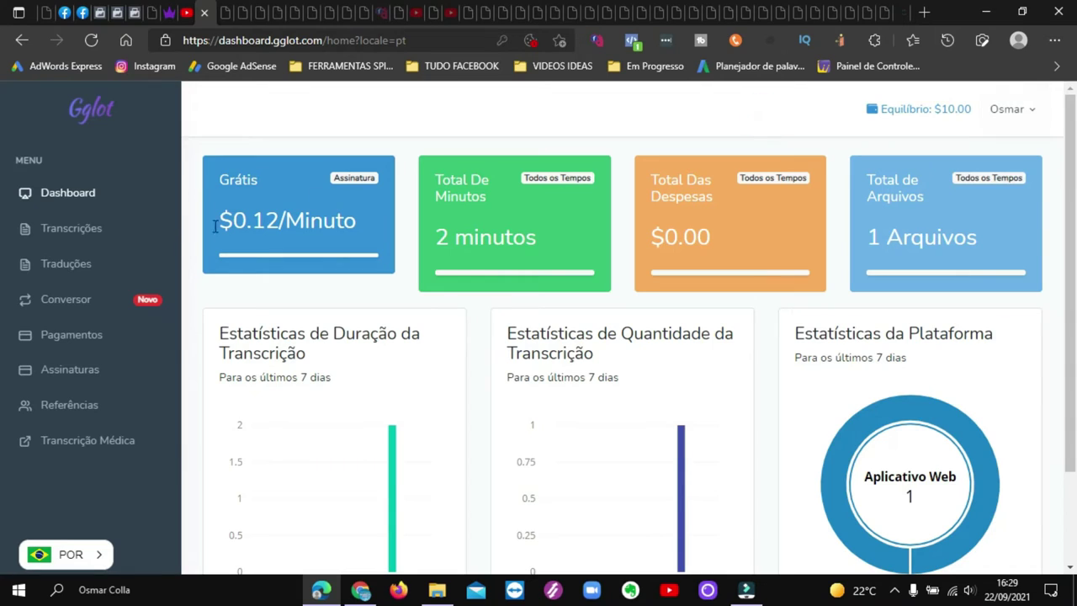
left_click(82, 200)
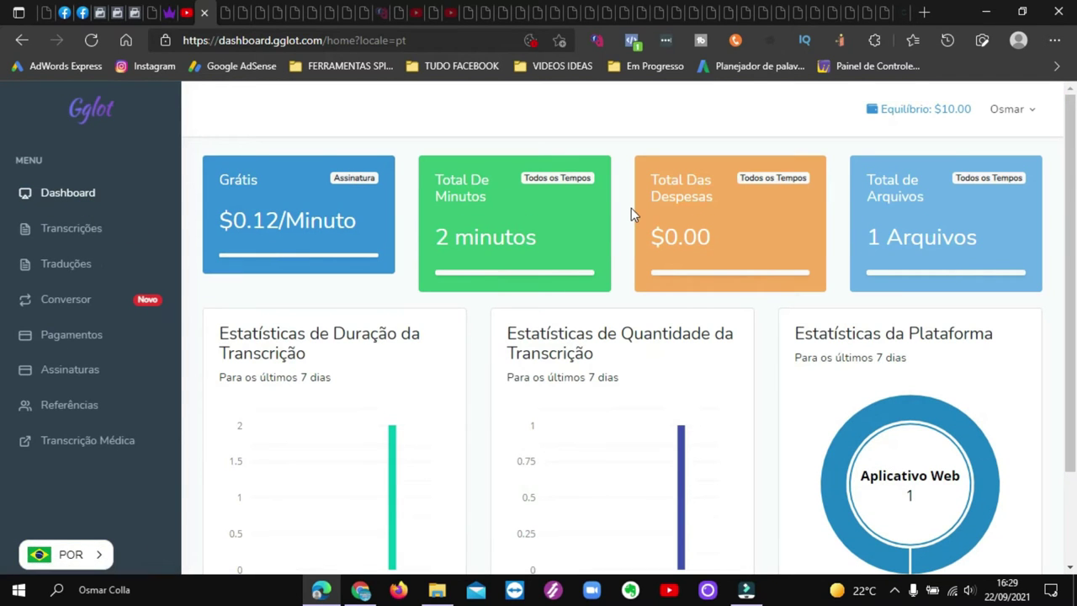
scroll(628, 209, "down", 2)
scroll(630, 218, "up", 2)
Open the transcriptions page and view the local videos available for upload without choosing one
left_click(84, 234)
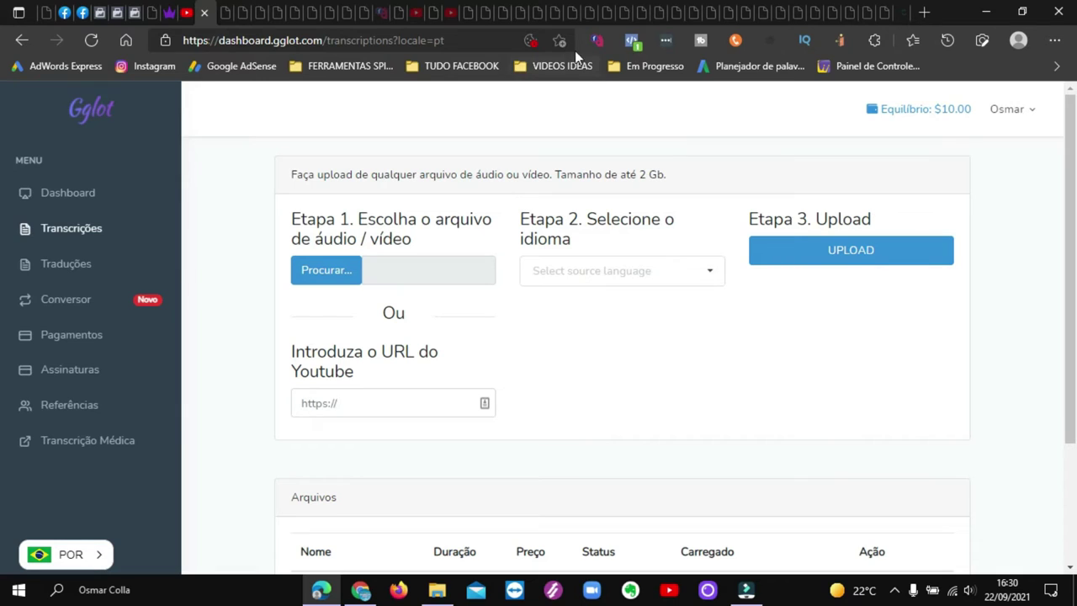
right_click(574, 119)
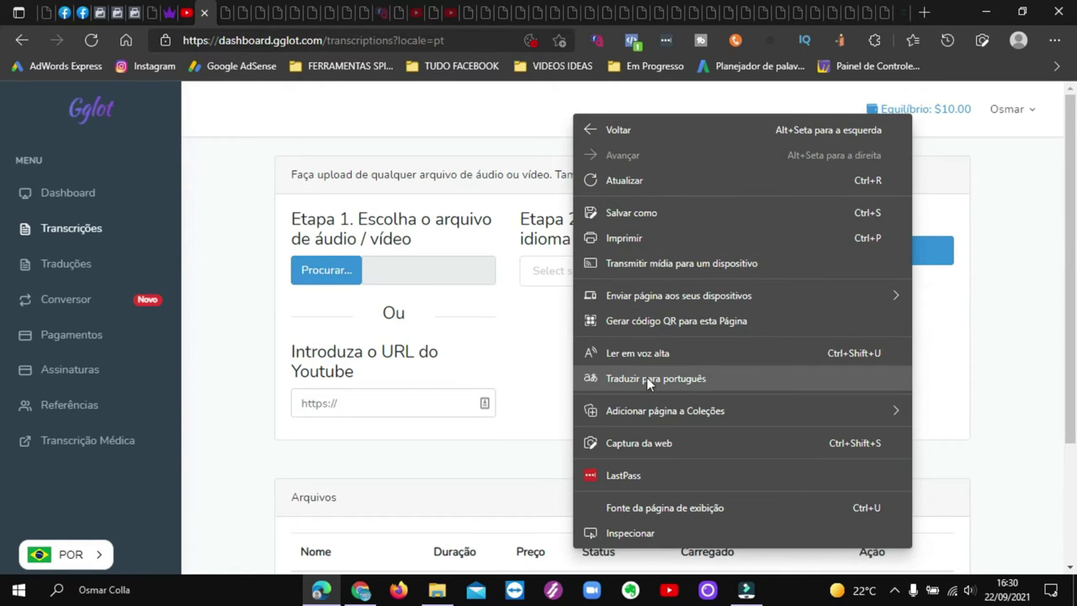
left_click(503, 119)
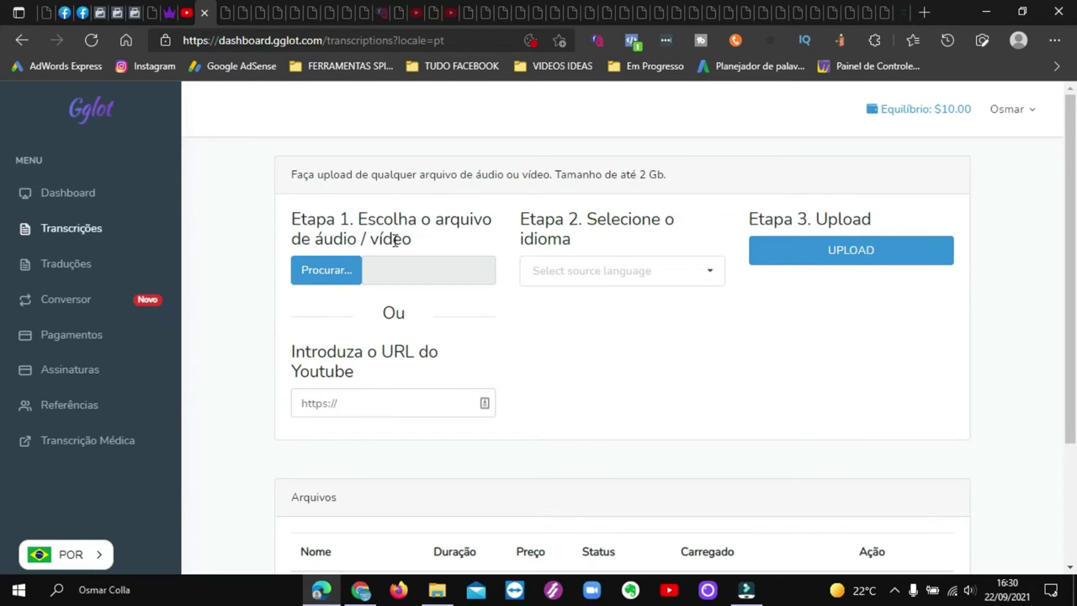
left_click(332, 276)
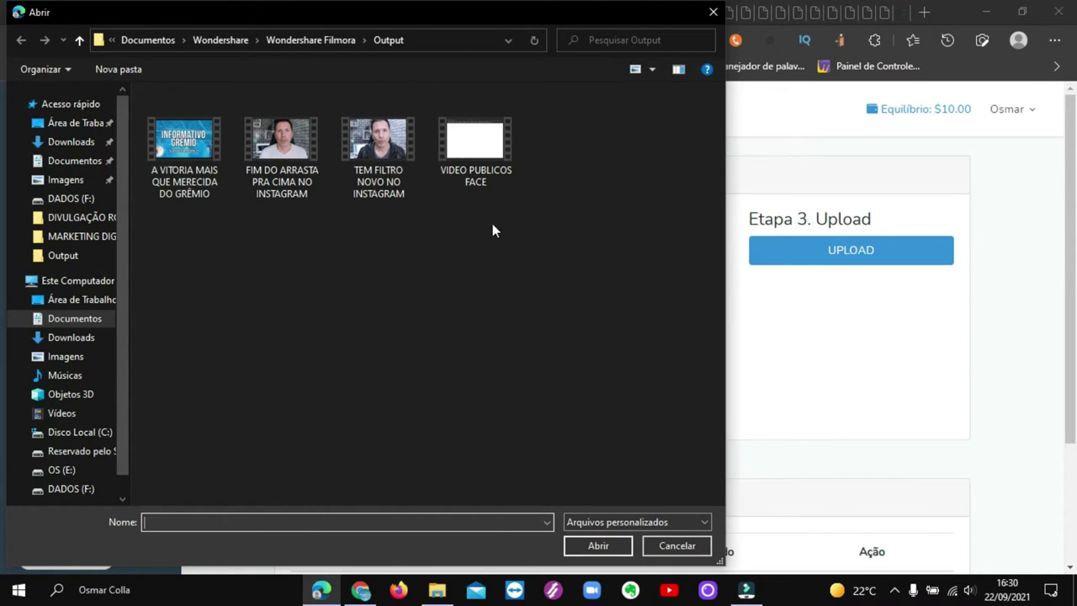
left_click(677, 547)
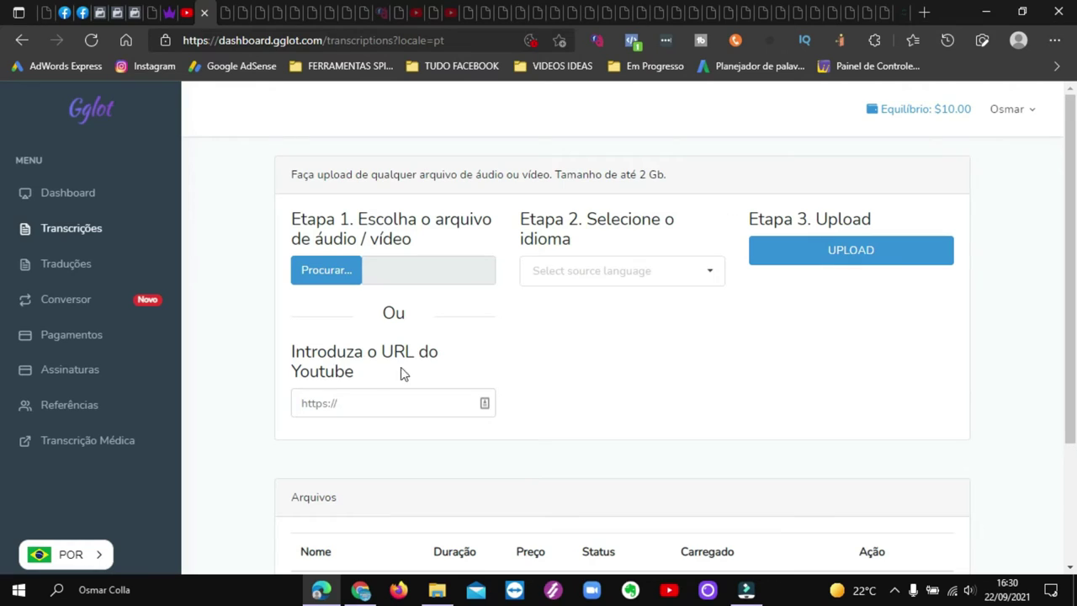
Copy the link of the video TEM FILTRO NOVO NO INSTAGRAM from YouTube Studio and enter it as the YouTube URL to transcribe
left_click(349, 401)
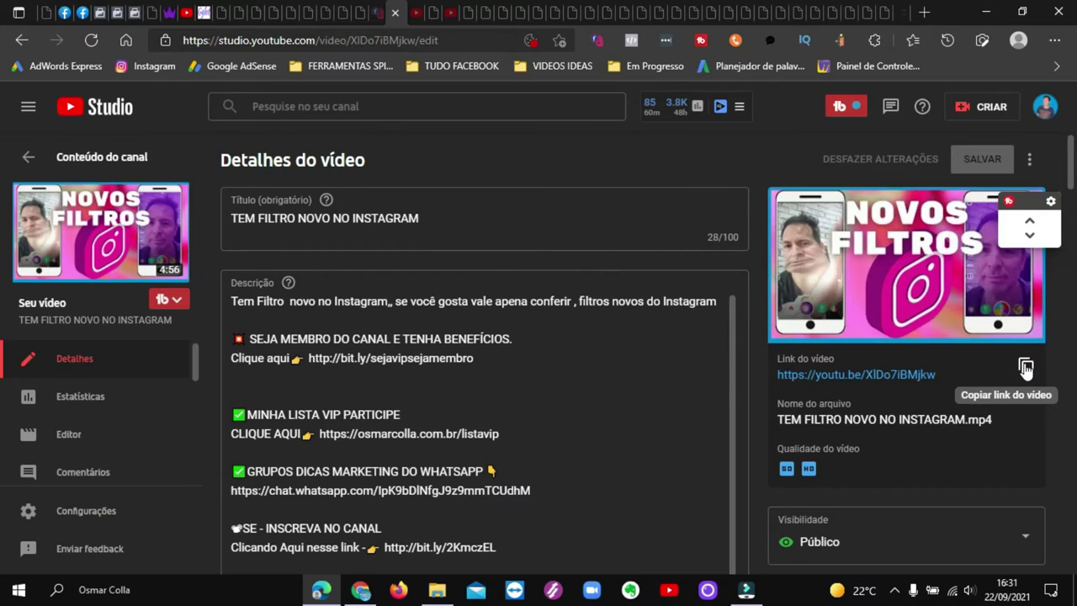
left_click(1025, 367)
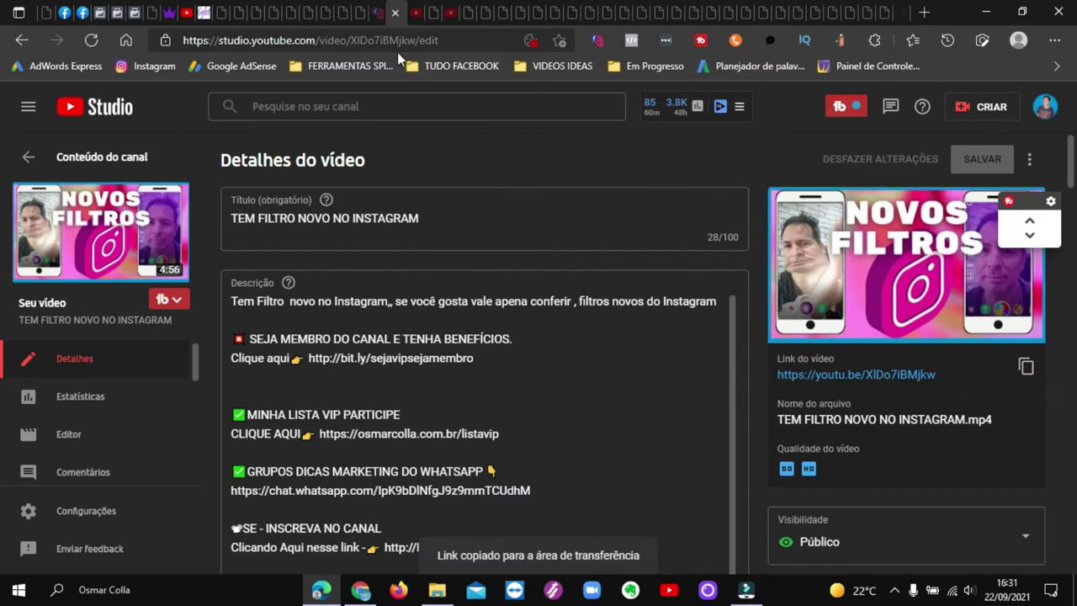
left_click(200, 12)
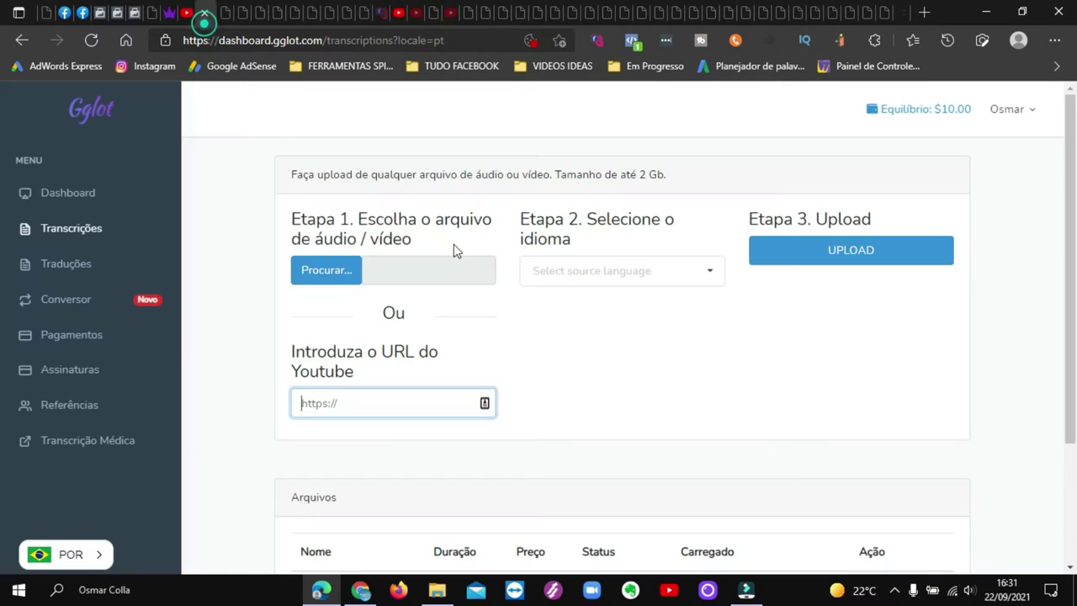
left_click(365, 396)
type("https://youtu.be/XlDo7iBMjkw")
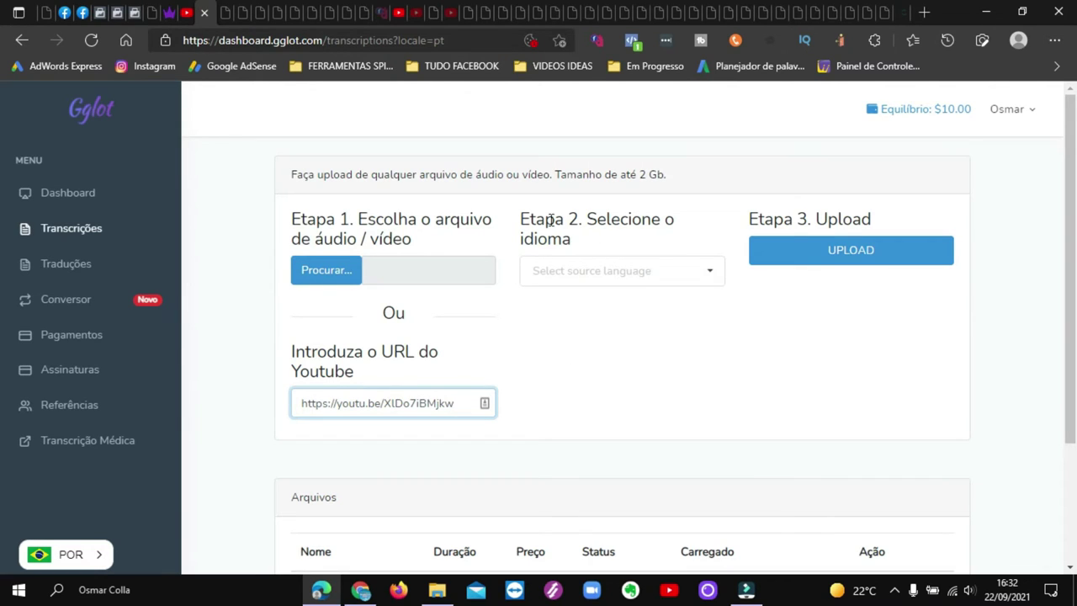
Set the source language of the transcription to Portuguese (Brazil)
left_click(709, 277)
left_click(691, 242)
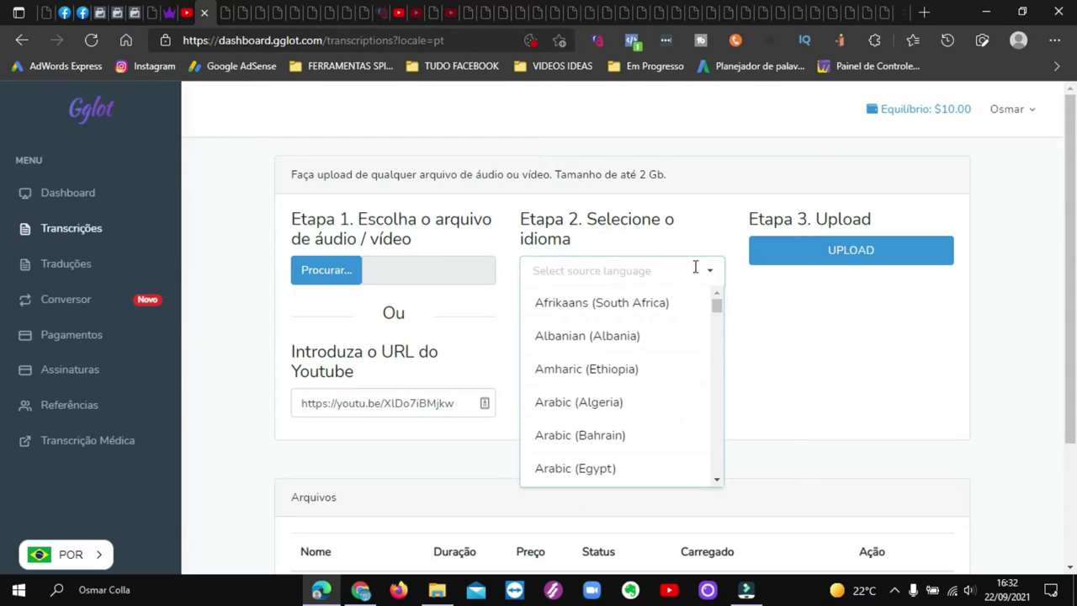
scroll(696, 320, "down", 1)
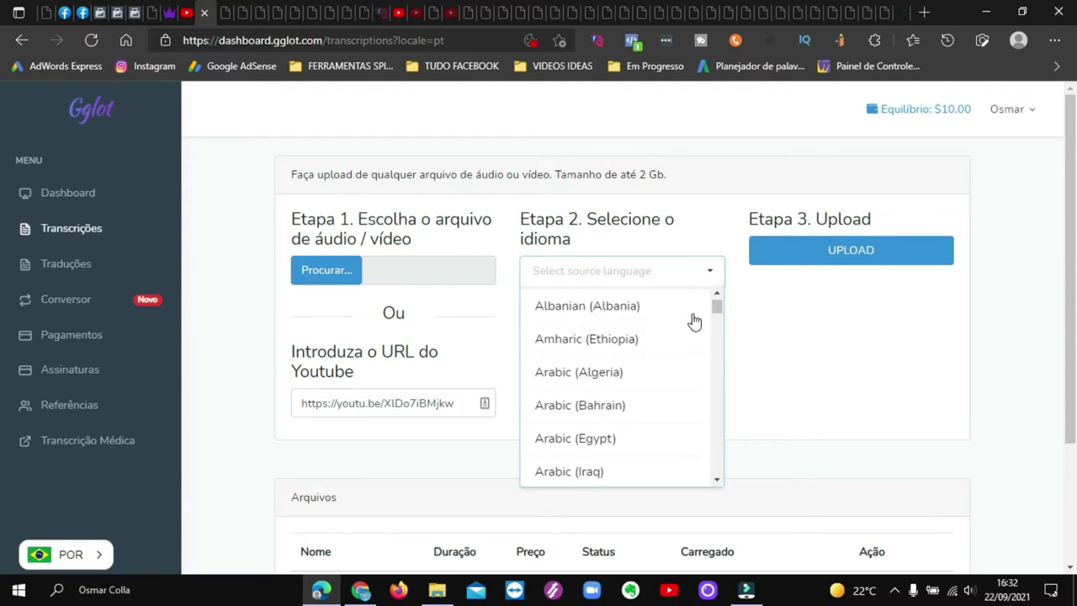
scroll(799, 347, "down", 1)
scroll(799, 347, "down", 1)
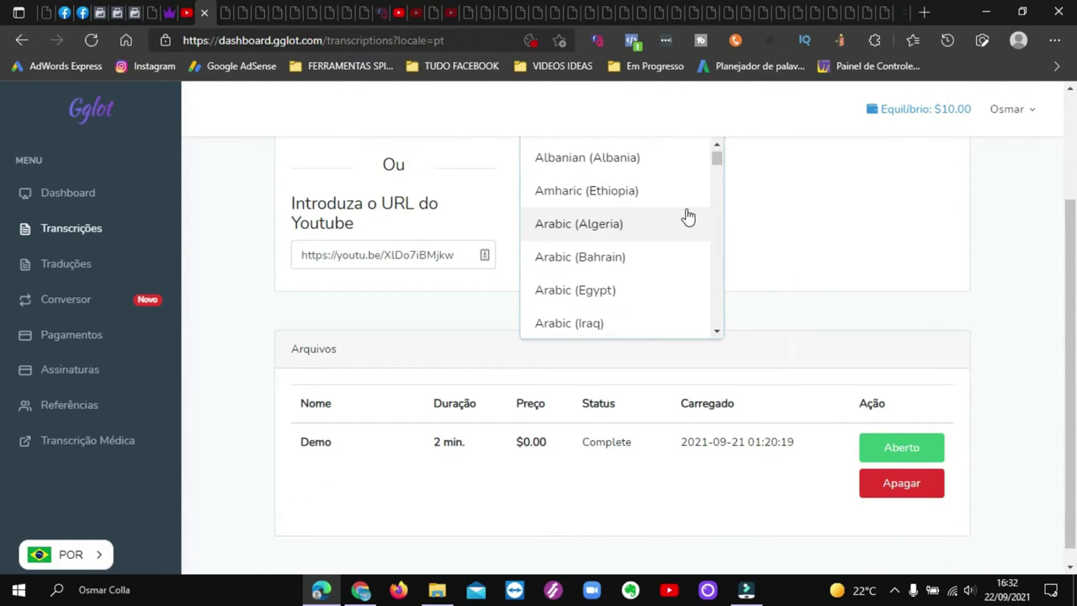
scroll(670, 218, "down", 6)
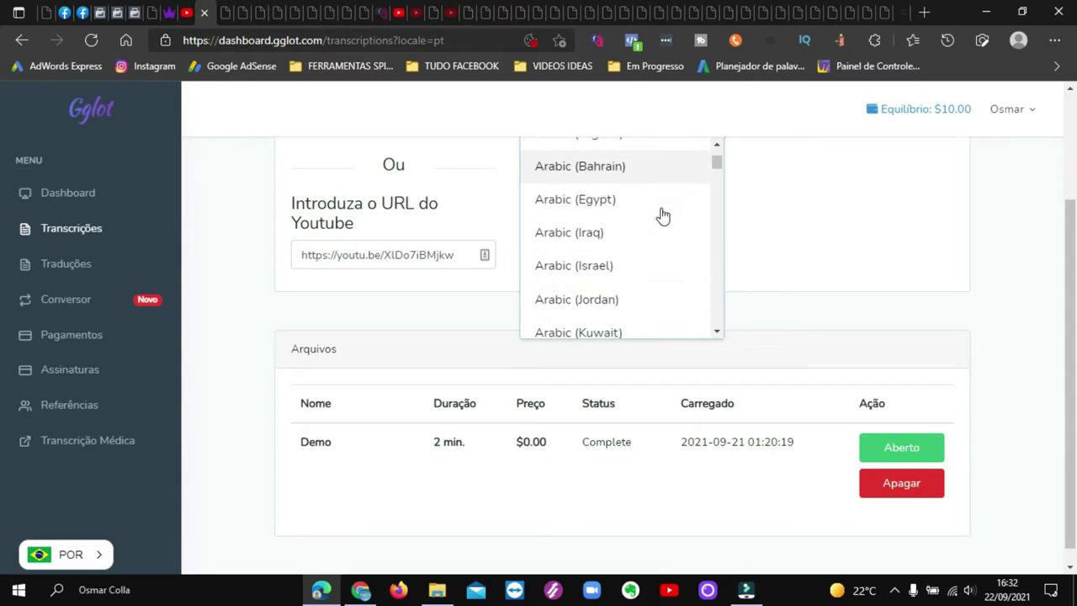
scroll(653, 214, "down", 2)
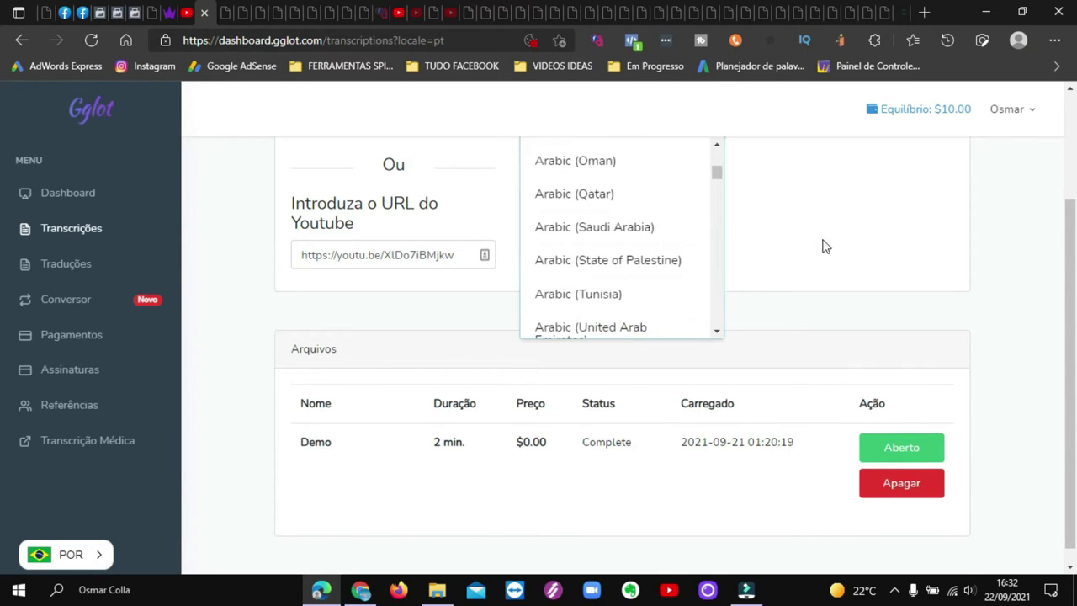
scroll(808, 253, "up", 2)
scroll(641, 326, "down", 1)
scroll(642, 327, "down", 2)
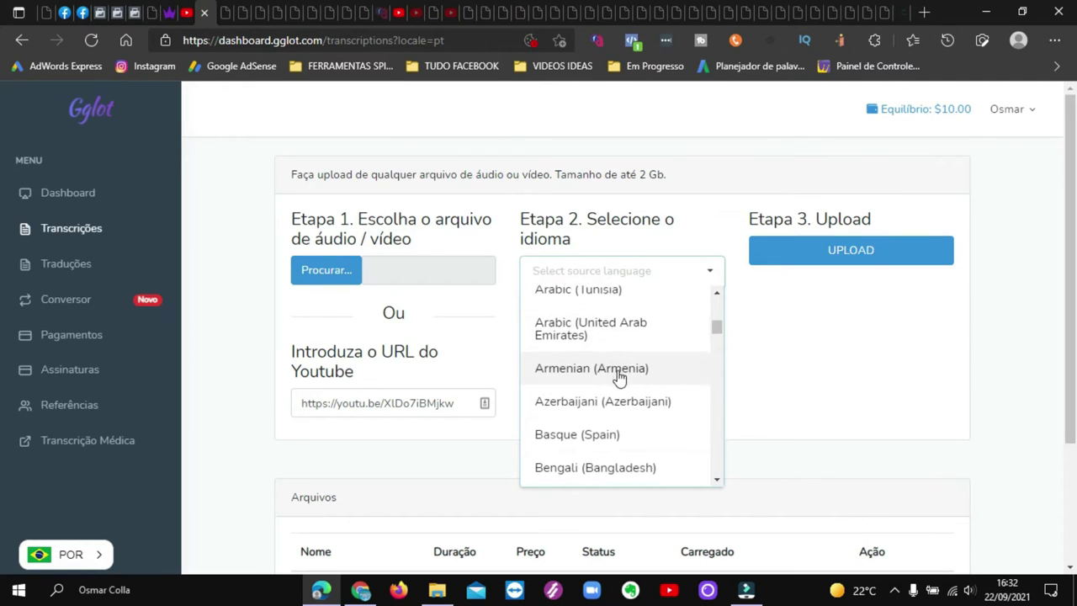
scroll(617, 377, "down", 3)
scroll(617, 376, "down", 5)
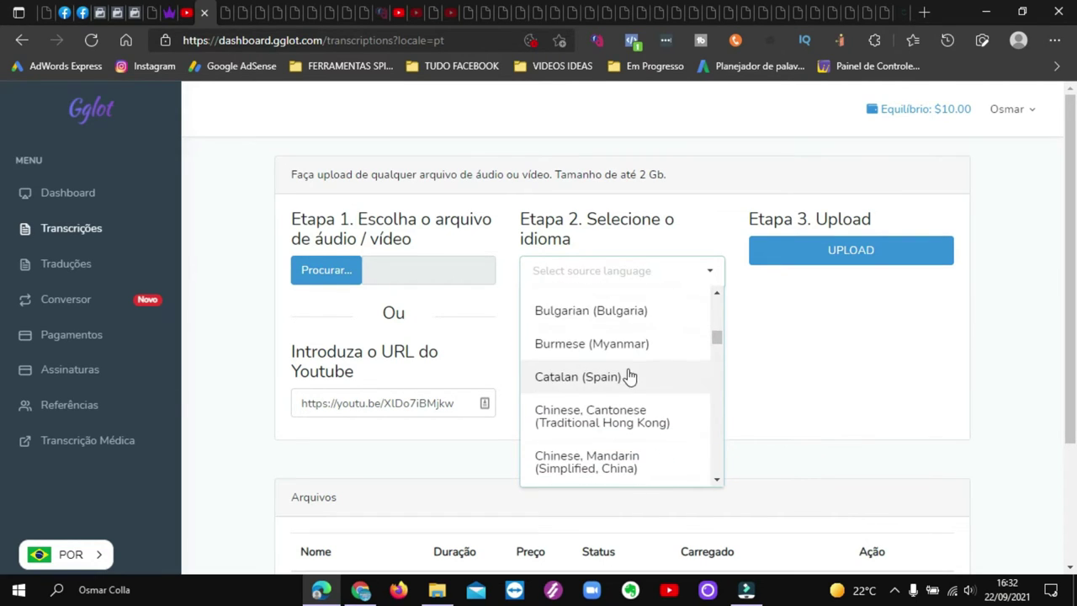
scroll(649, 374, "down", 3)
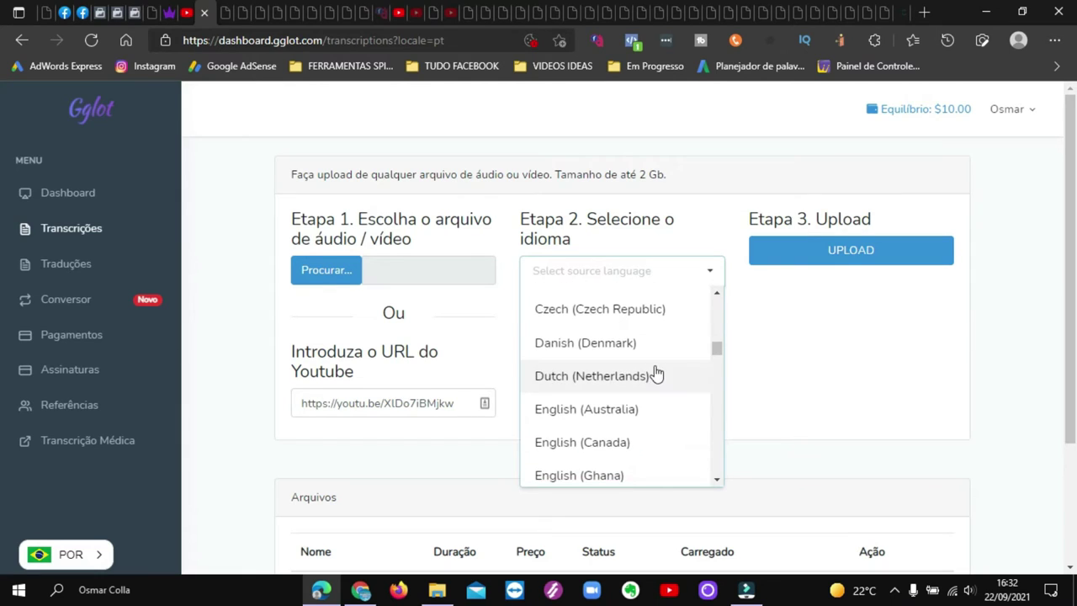
scroll(619, 337, "down", 3)
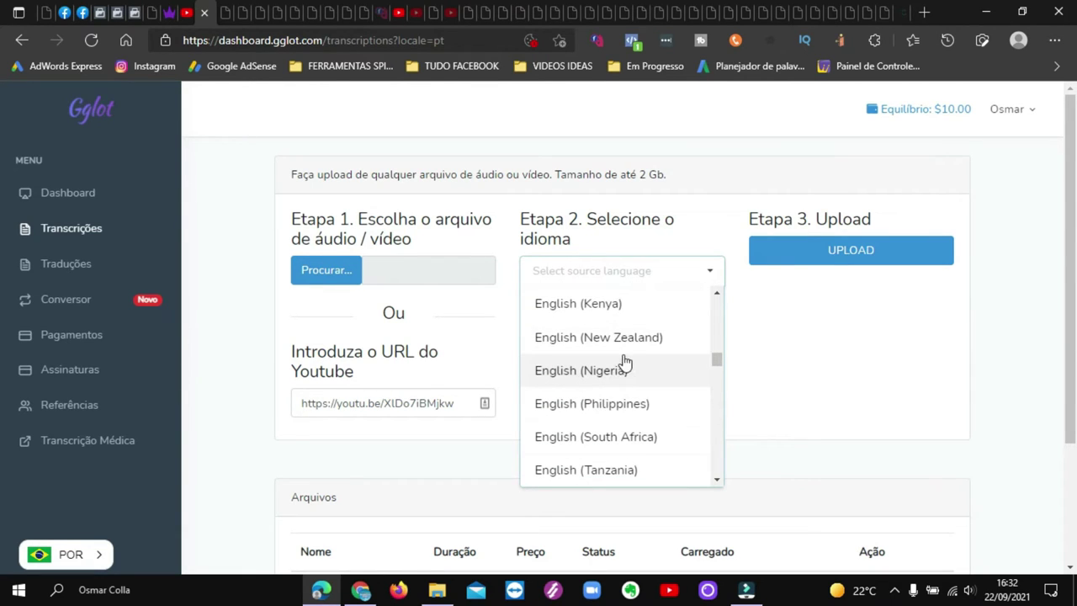
scroll(627, 362, "down", 3)
scroll(647, 361, "down", 1)
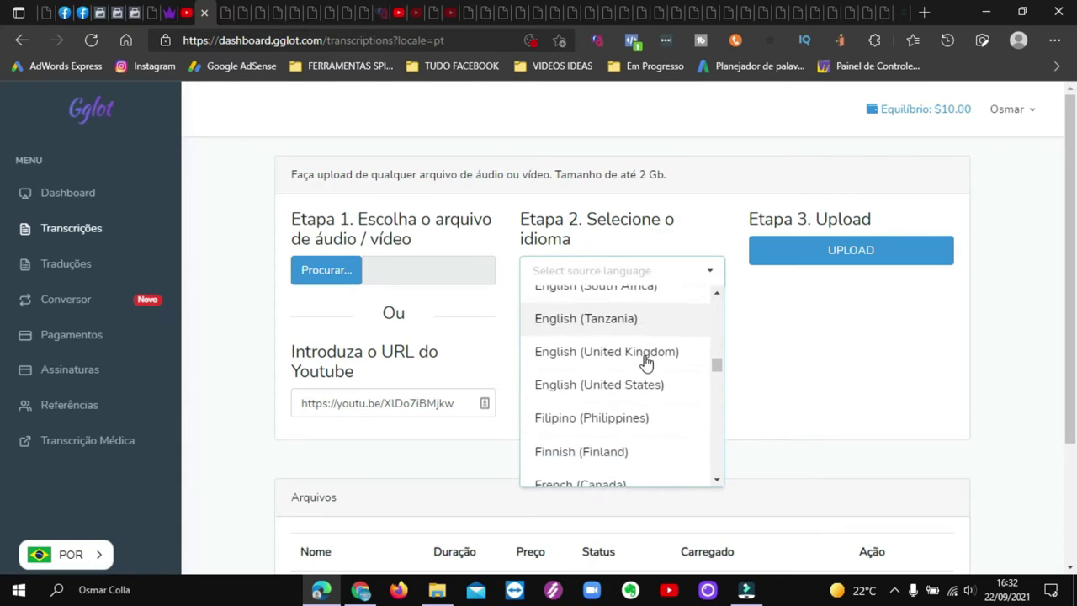
scroll(646, 362, "down", 5)
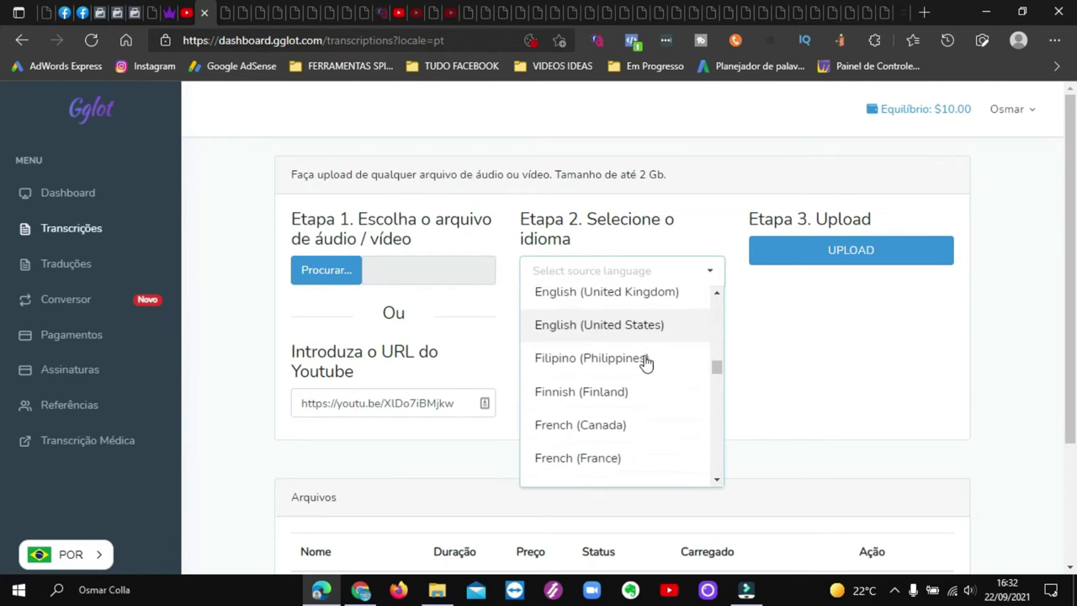
scroll(646, 361, "down", 8)
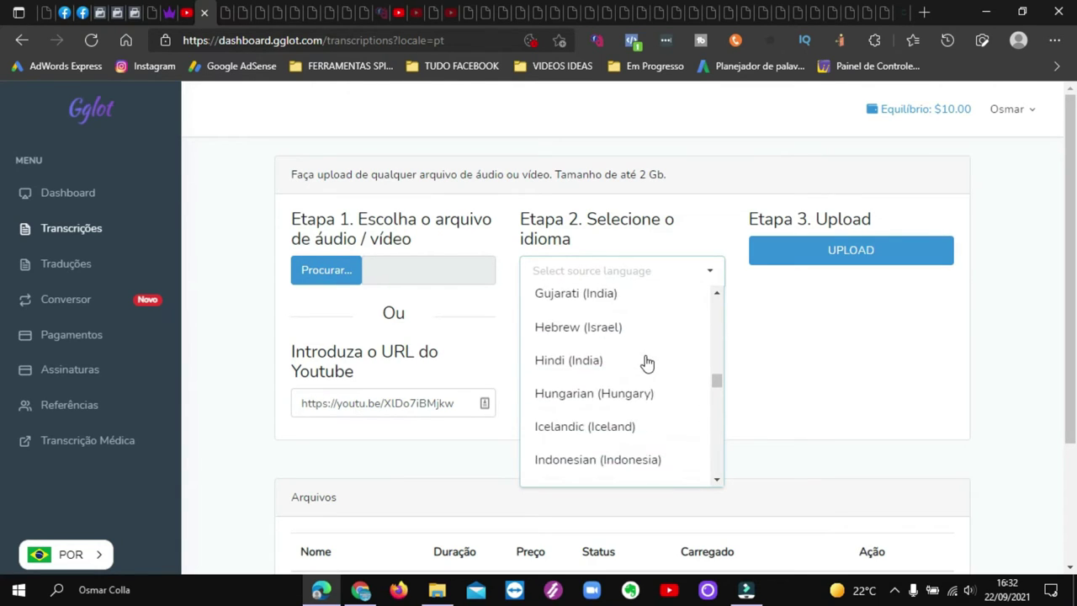
scroll(648, 363, "down", 4)
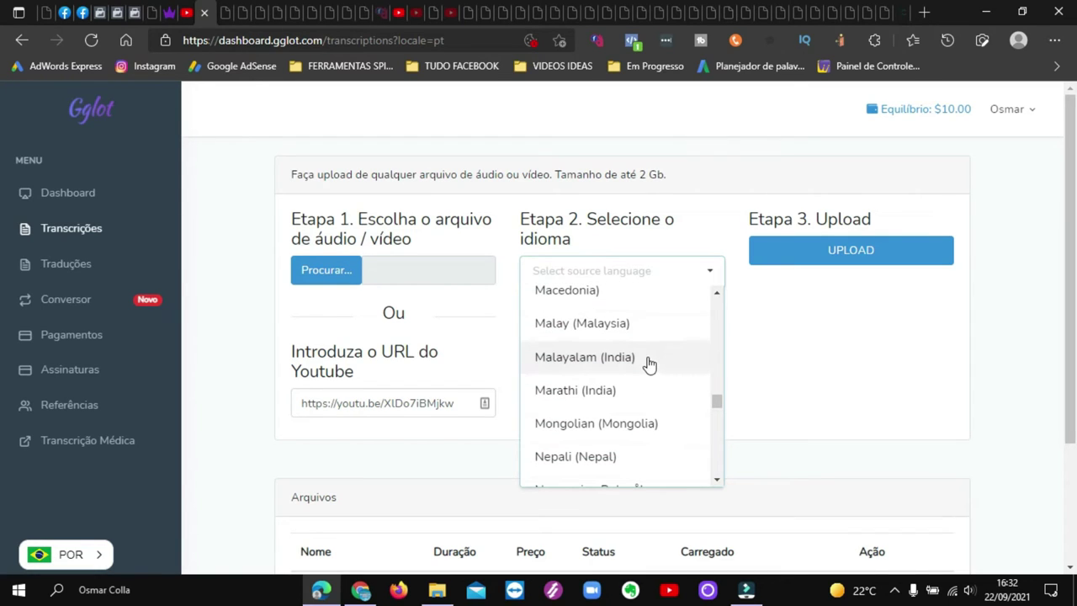
scroll(648, 363, "down", 4)
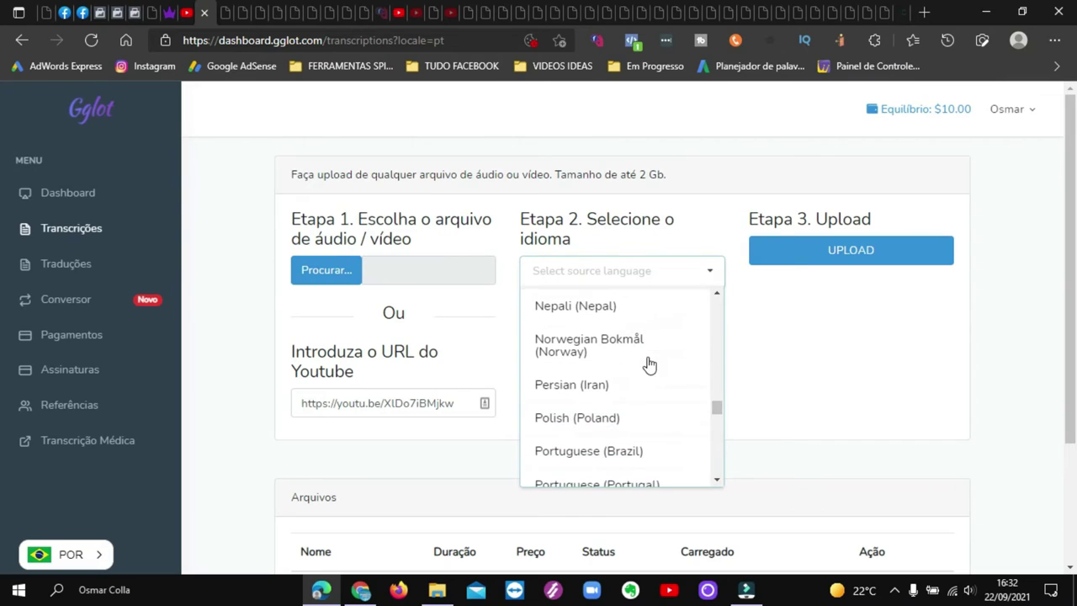
scroll(650, 364, "down", 1)
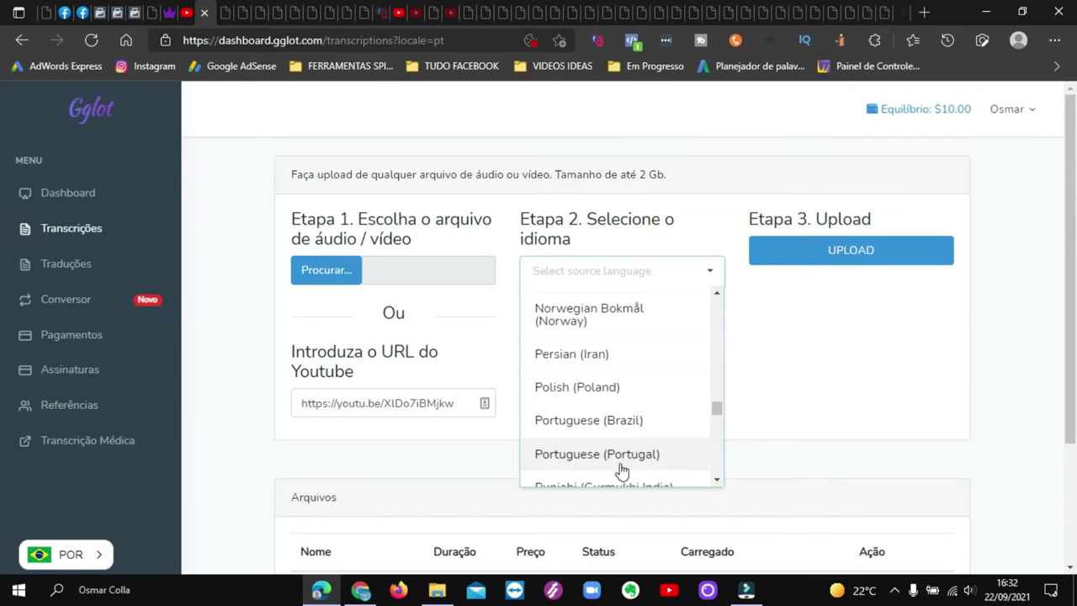
left_click(613, 421)
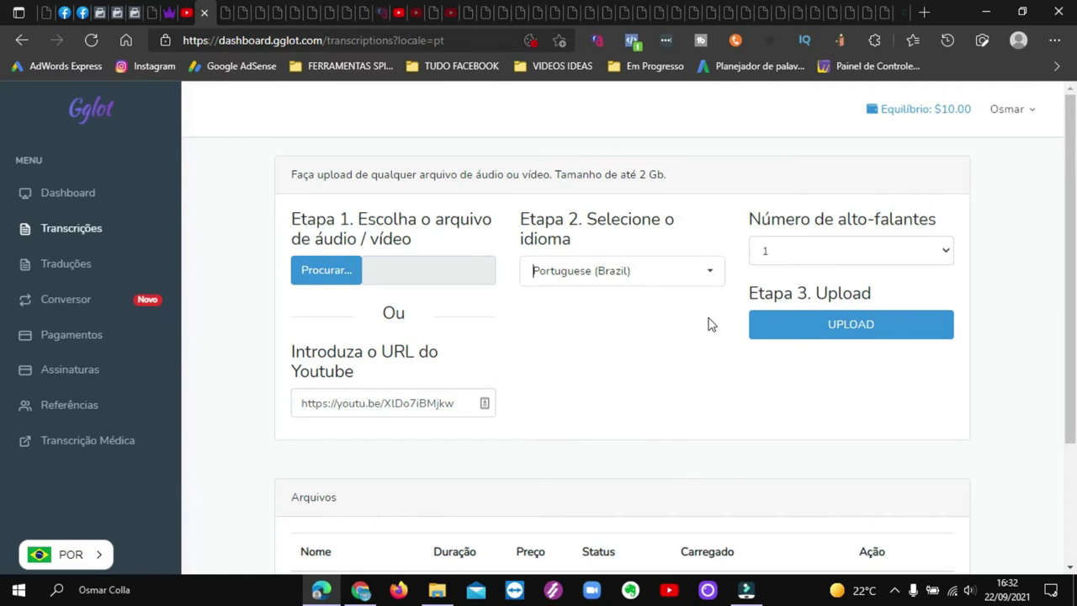
Keep the number of speakers at 1 and upload the YouTube video for transcription
scroll(992, 253, "down", 1)
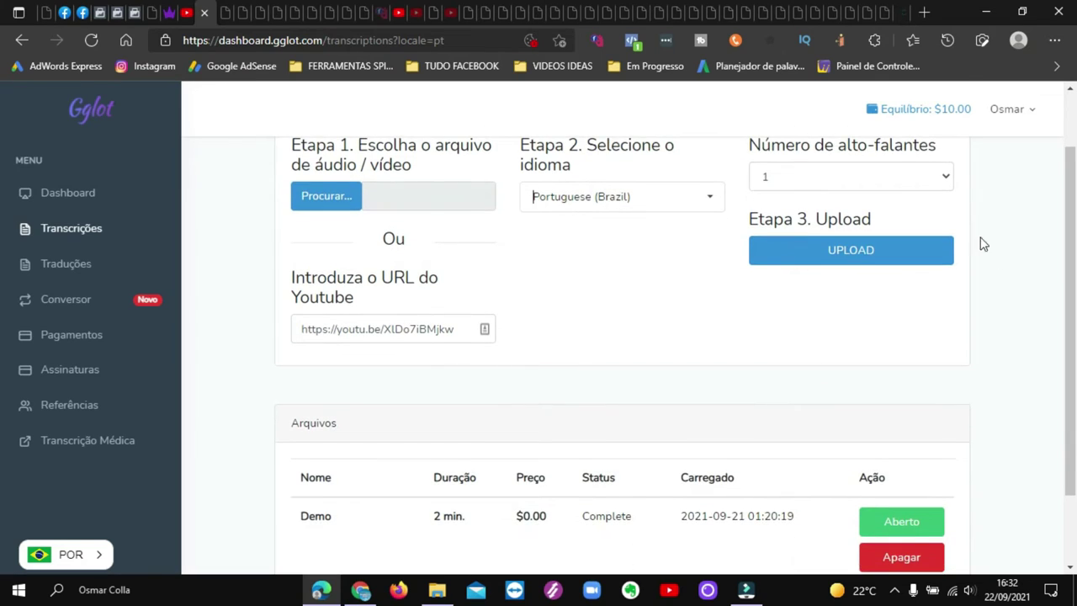
scroll(842, 337, "up", 1)
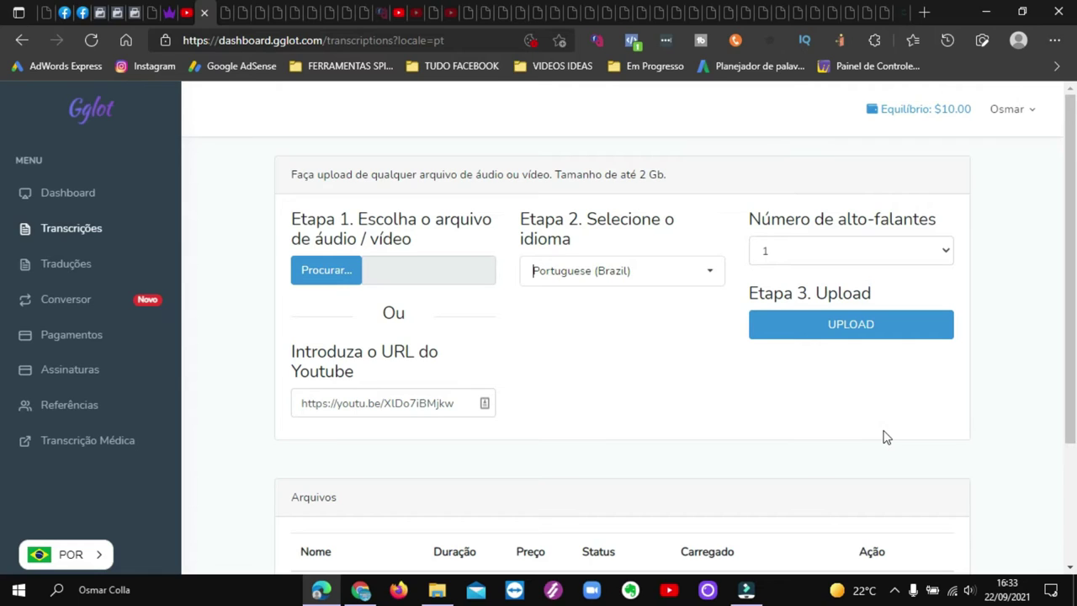
left_click(946, 252)
left_click(975, 293)
scroll(871, 274, "down", 1)
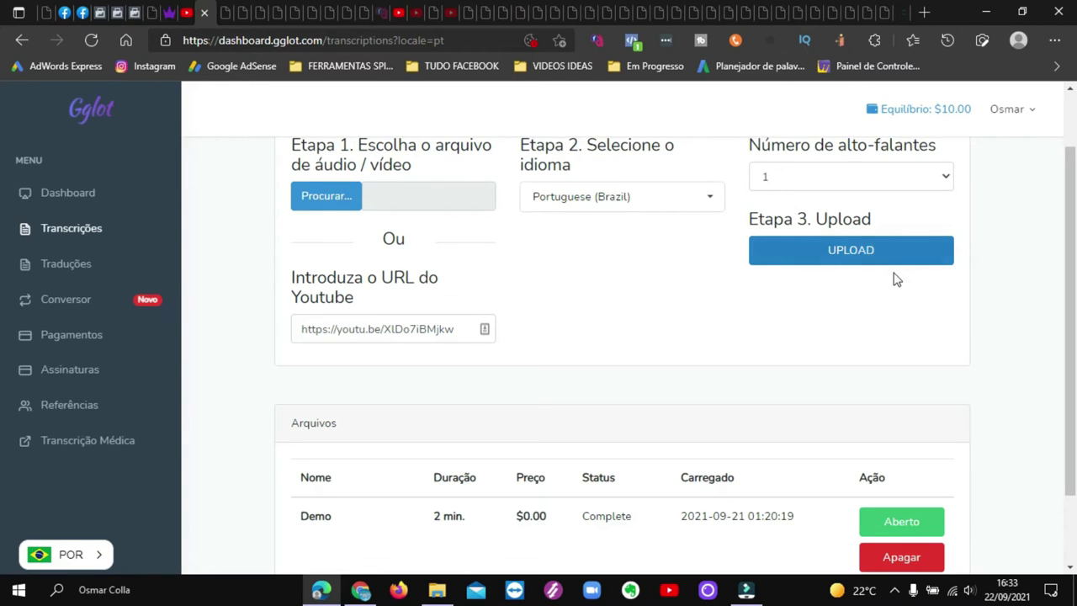
scroll(908, 282, "down", 1)
left_click(853, 175)
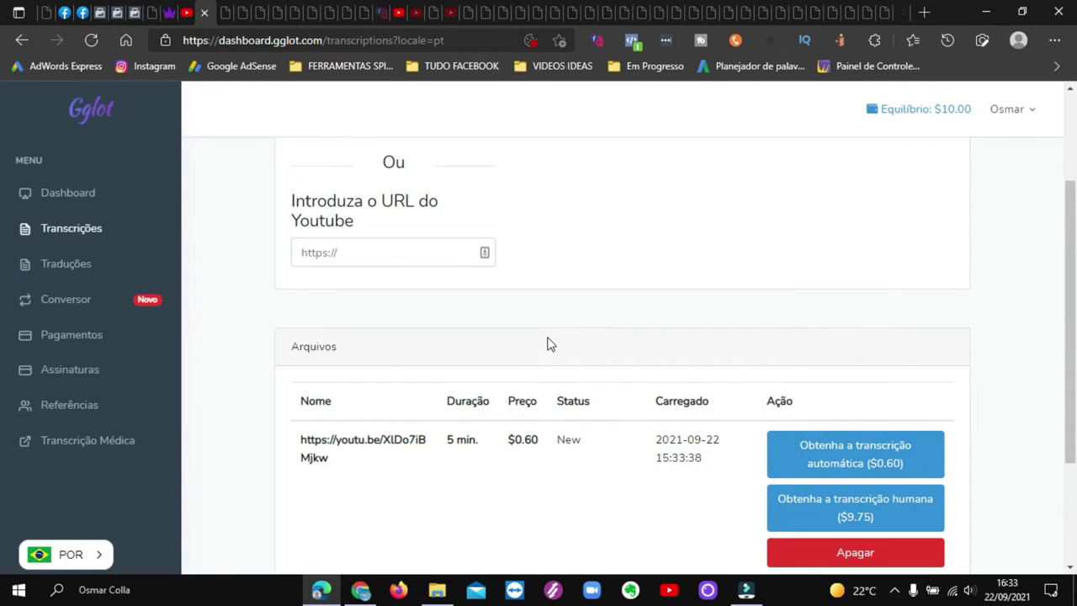
Examine the automatic and human transcription options offered for the uploaded video in the file list
scroll(681, 345, "down", 2)
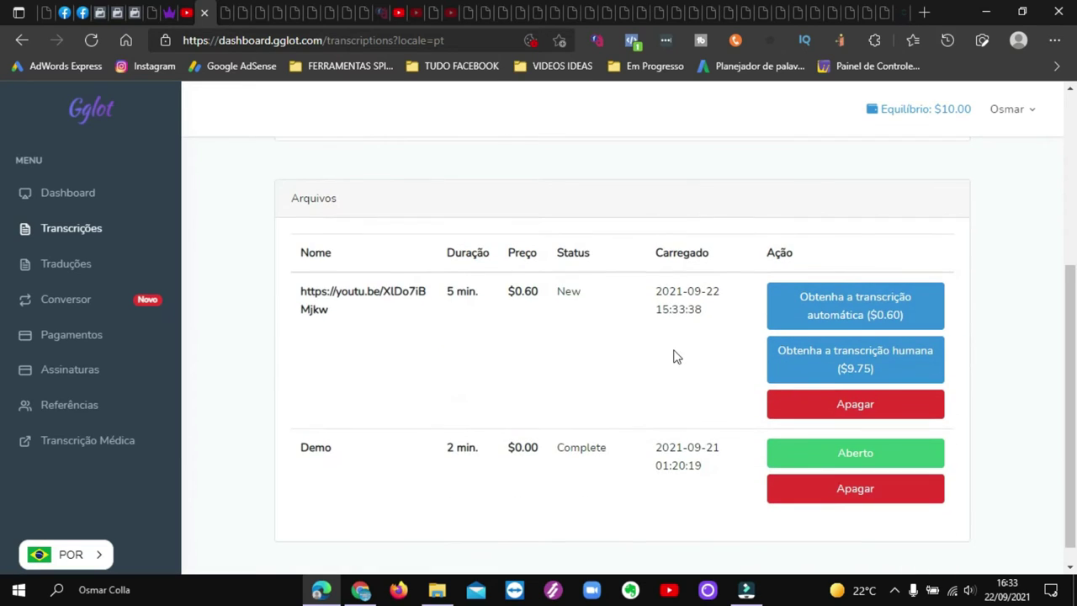
scroll(688, 366, "up", 1)
scroll(689, 360, "up", 1)
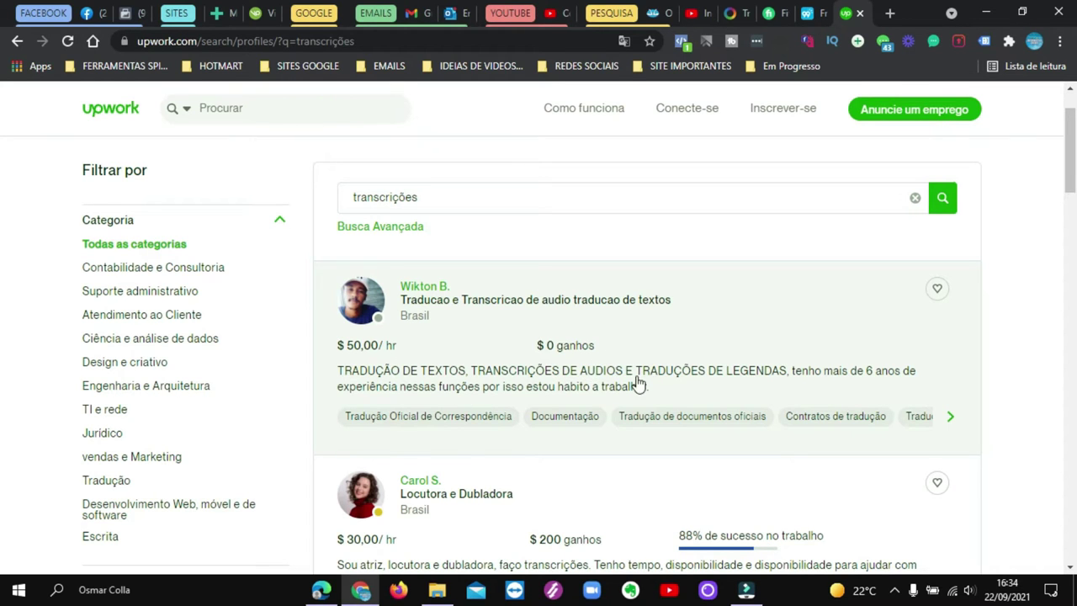
Examine the transcription services offered on Fiverr and the Portuguese transcription and translation projects on Workana, including their prices
left_click(770, 16)
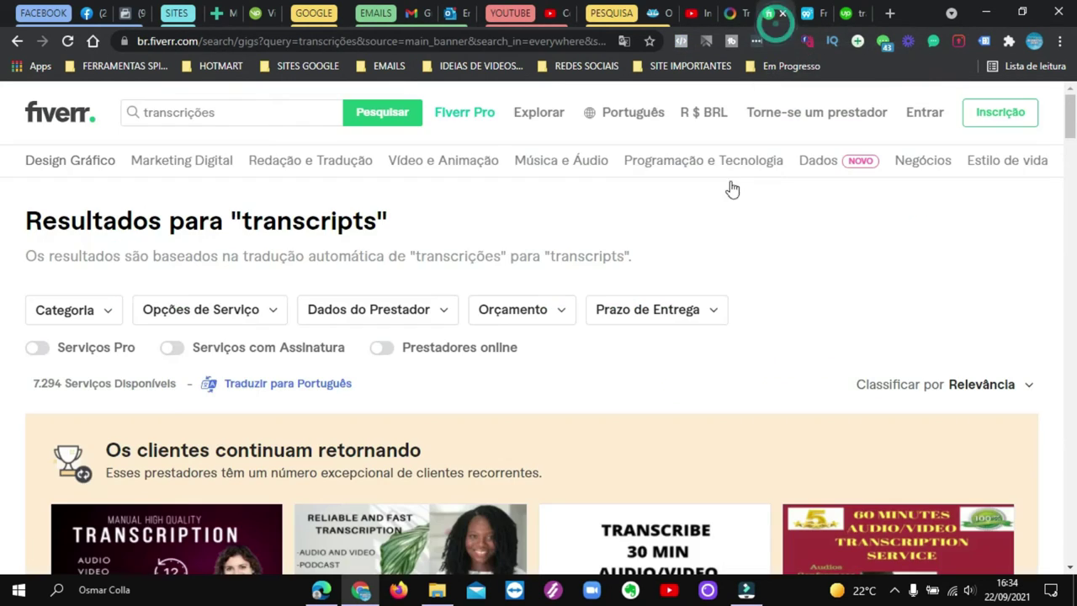
scroll(716, 245, "down", 5)
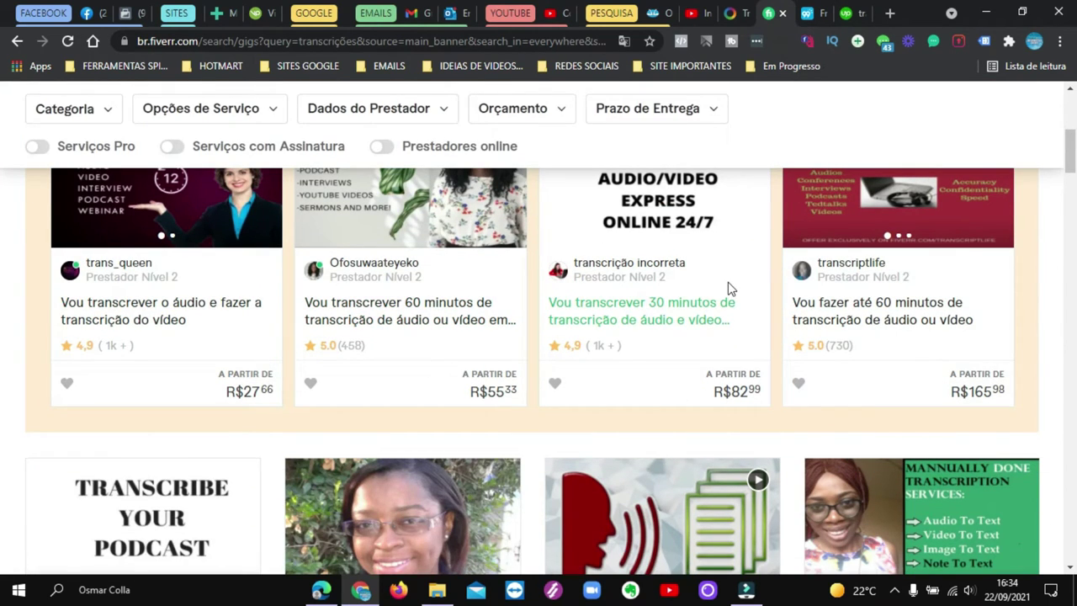
left_click(731, 13)
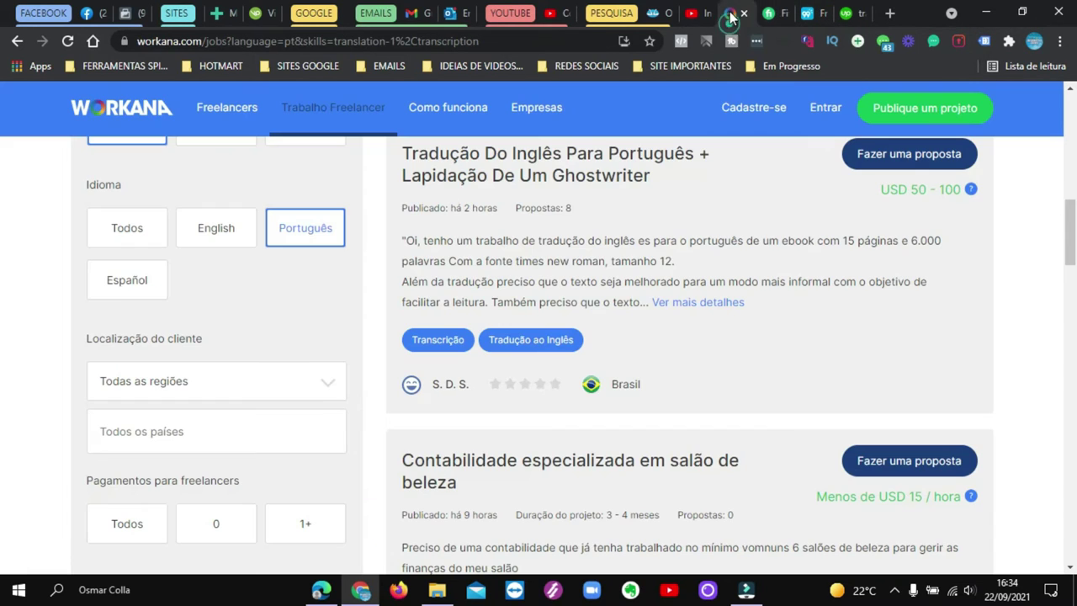
scroll(787, 308, "down", 2)
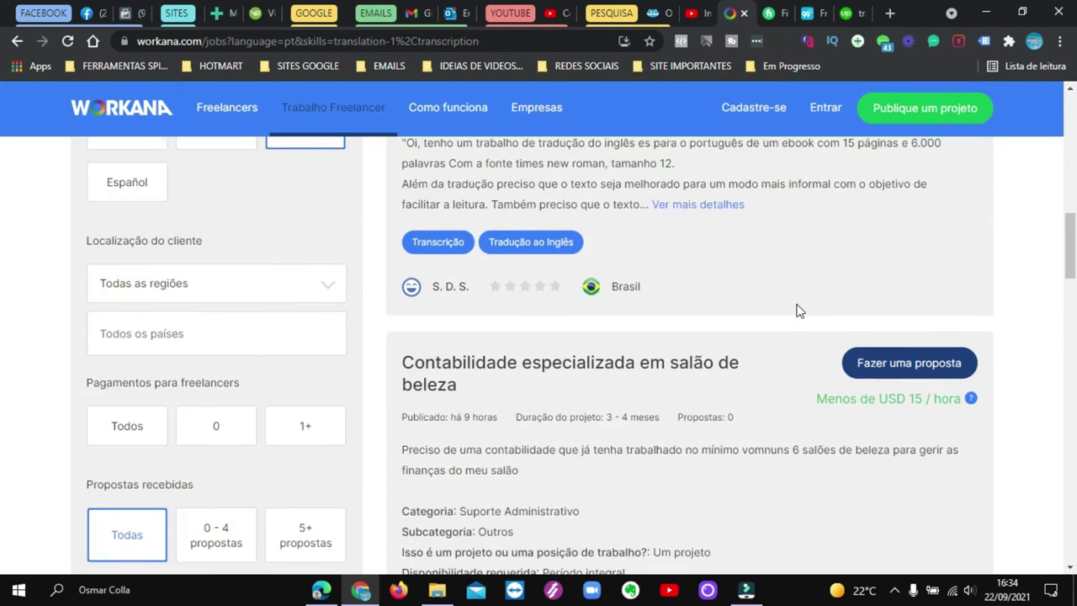
scroll(800, 311, "down", 5)
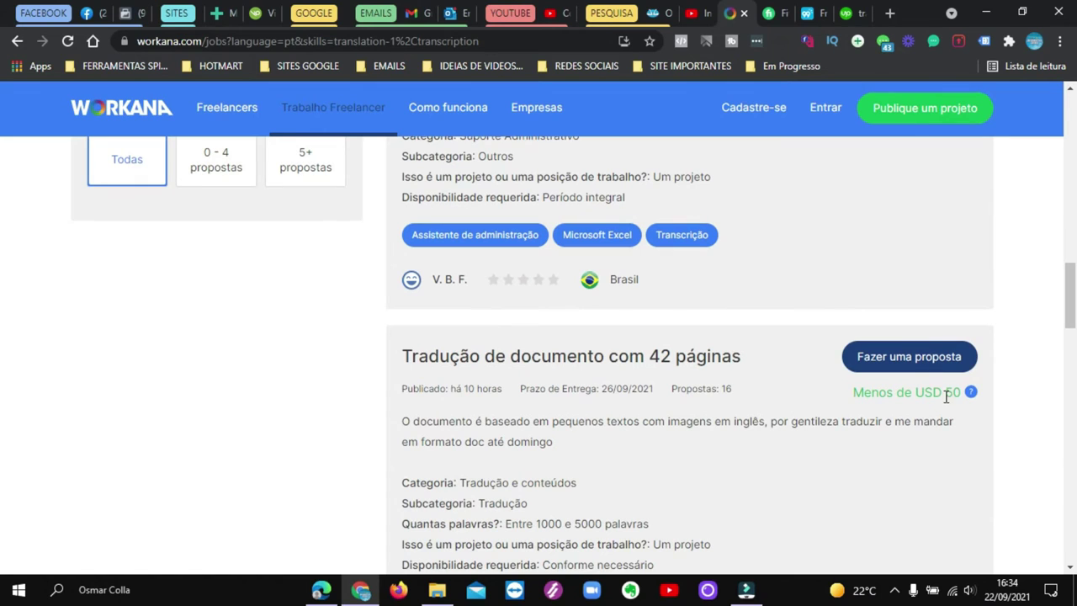
scroll(926, 358, "up", 6)
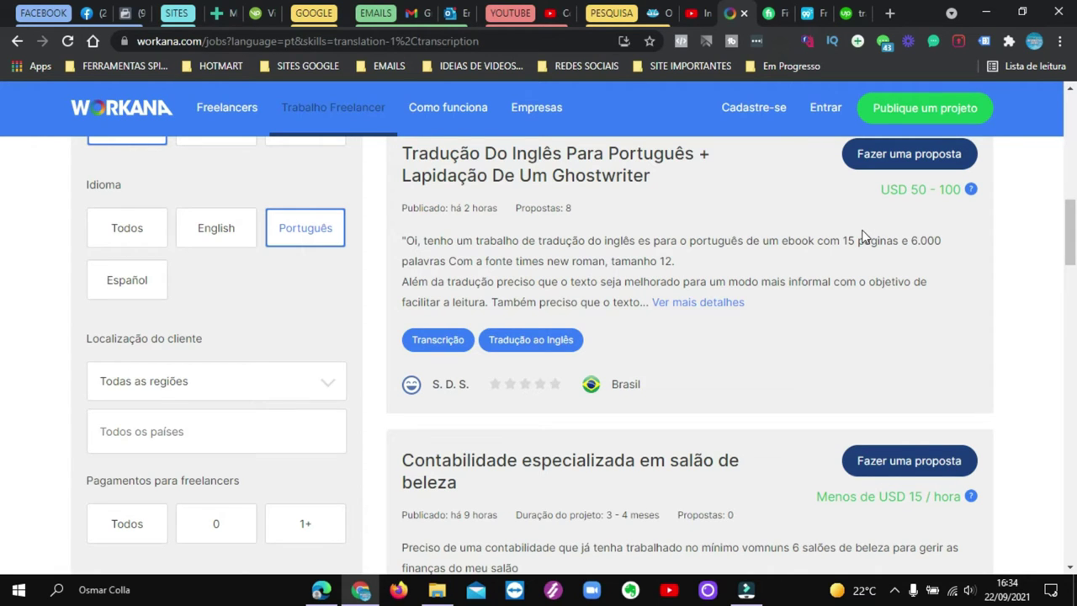
Switch back to Gglot, order the $0.60 automatic transcription of the uploaded YouTube video, and return to the transcriptions list
left_click(991, 12)
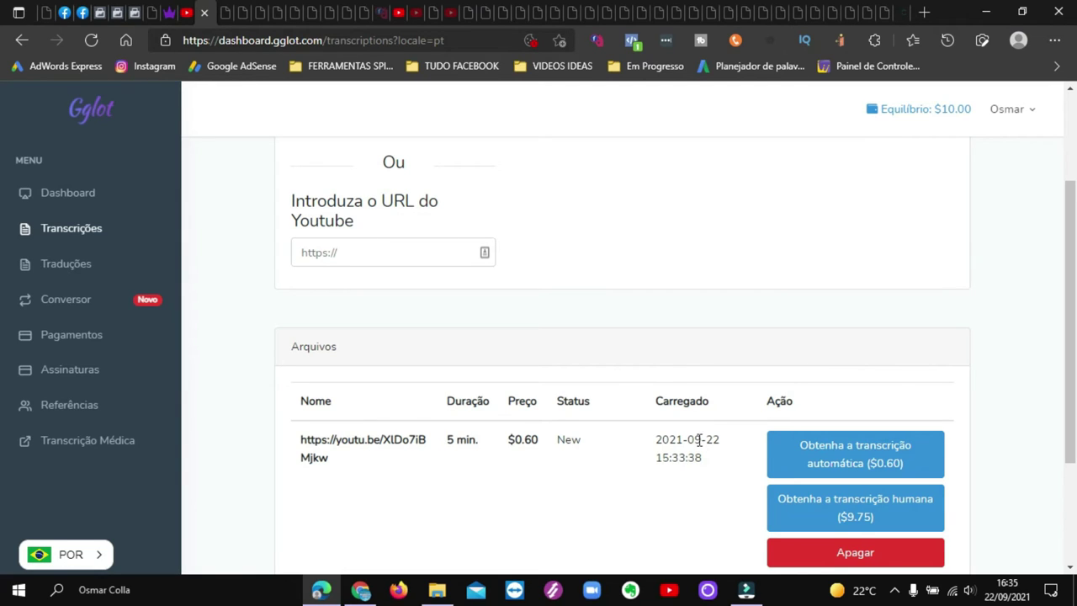
scroll(949, 414, "down", 1)
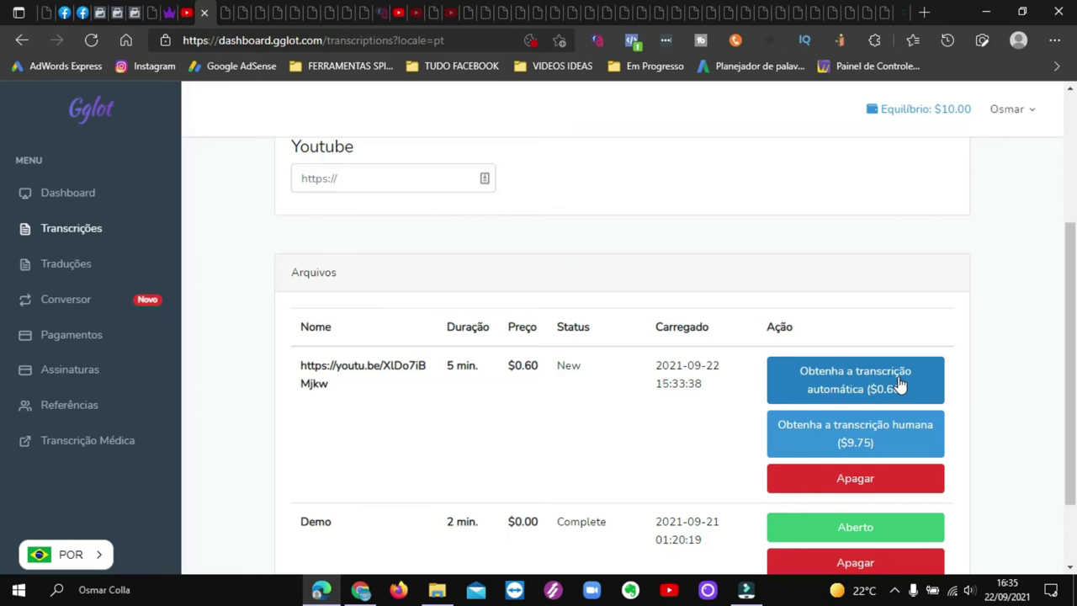
left_click(862, 379)
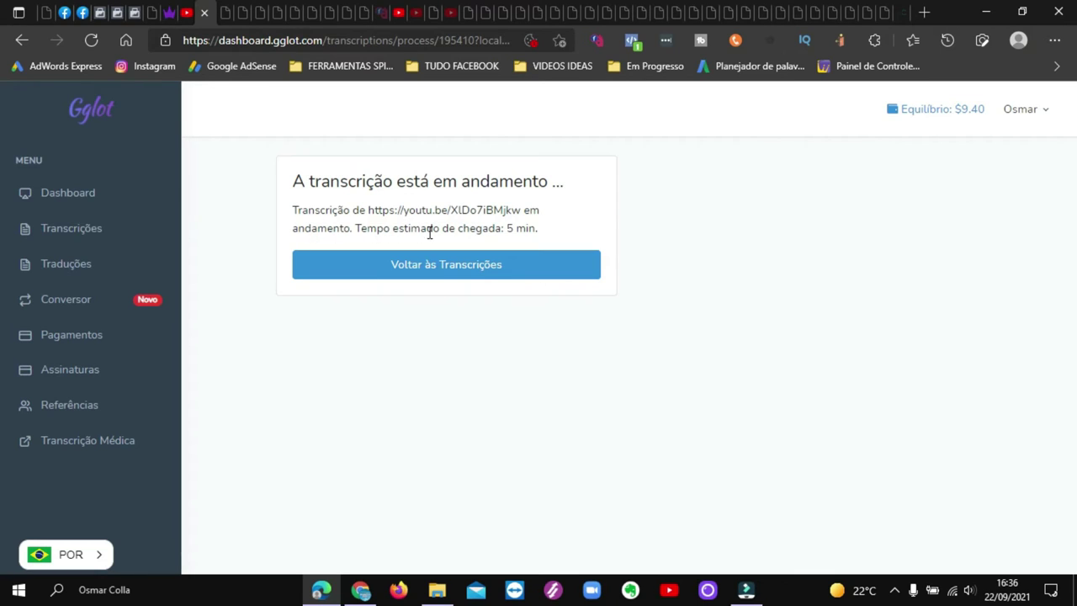
left_click(461, 267)
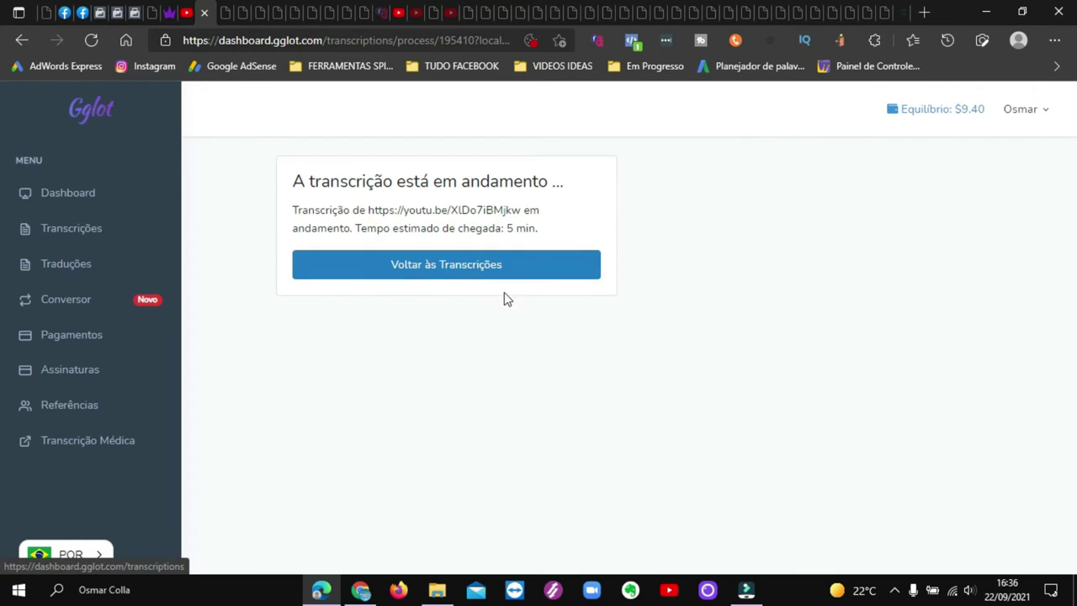